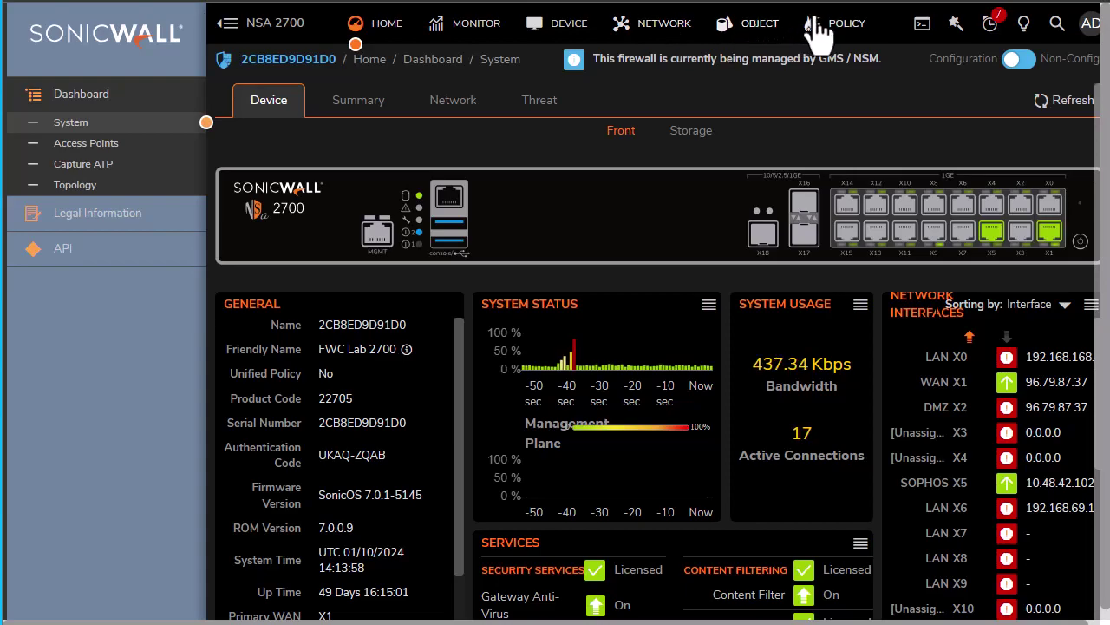
Step: Add X0 Subnet to the client routes of the SSL VPN Default Device Profile and save the profile
{"action": "left_click", "coordinate": [671, 26]}
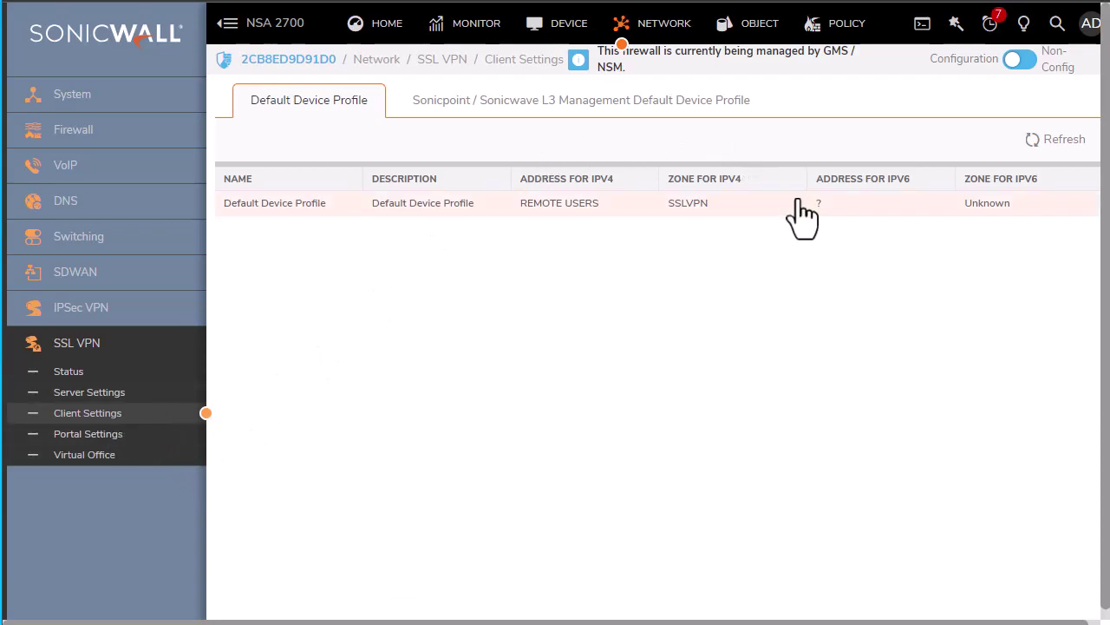
{"action": "left_click", "coordinate": [1083, 205]}
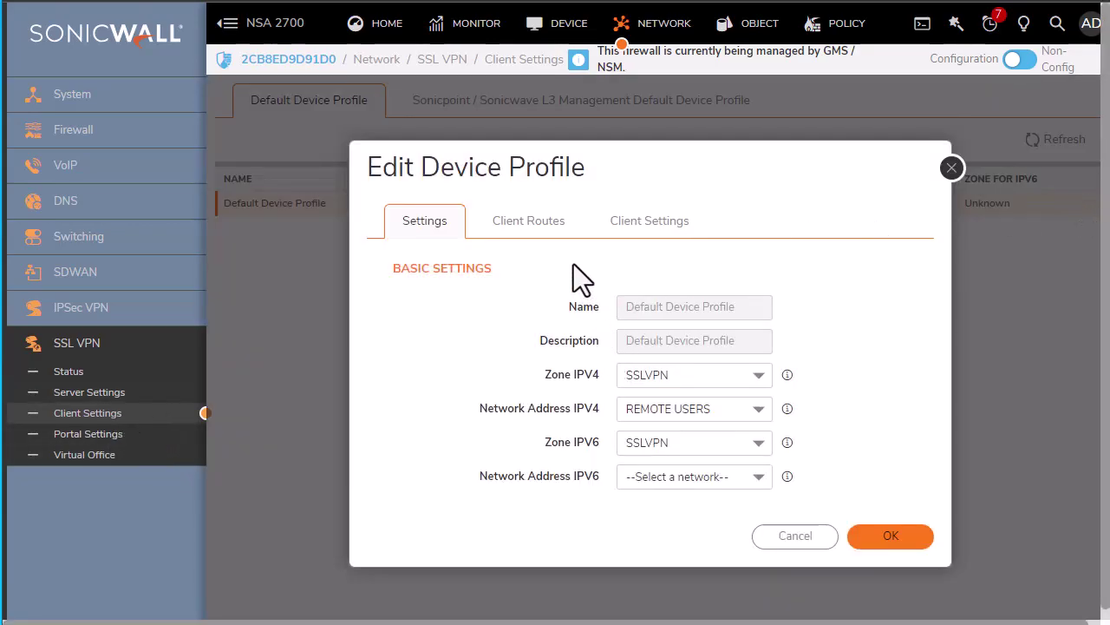
{"action": "left_click", "coordinate": [534, 226]}
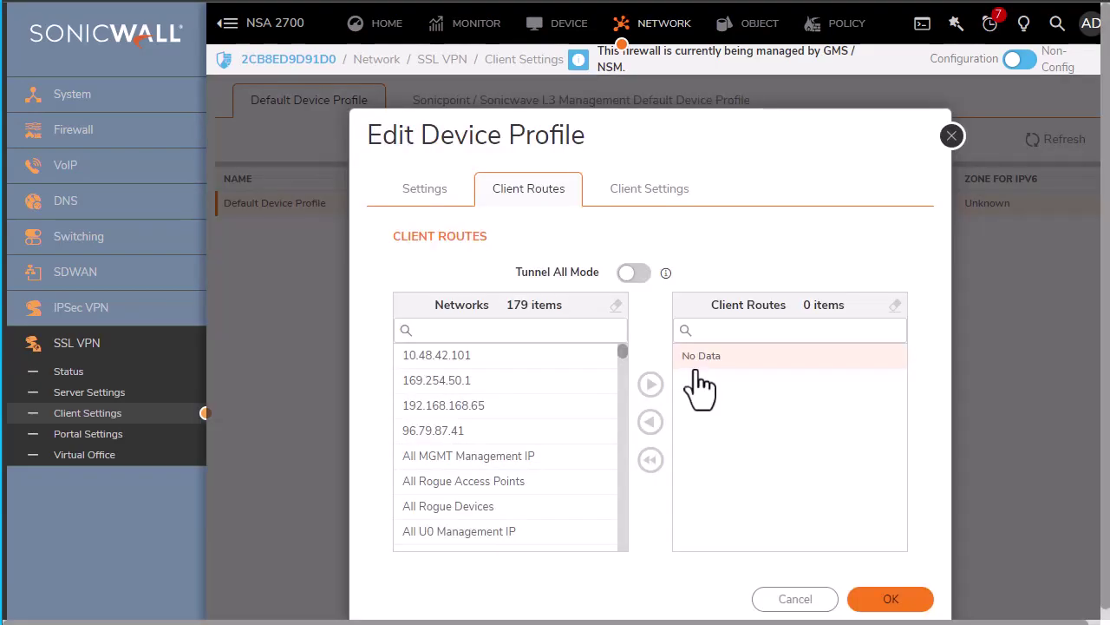
{"action": "left_click", "coordinate": [523, 330]}
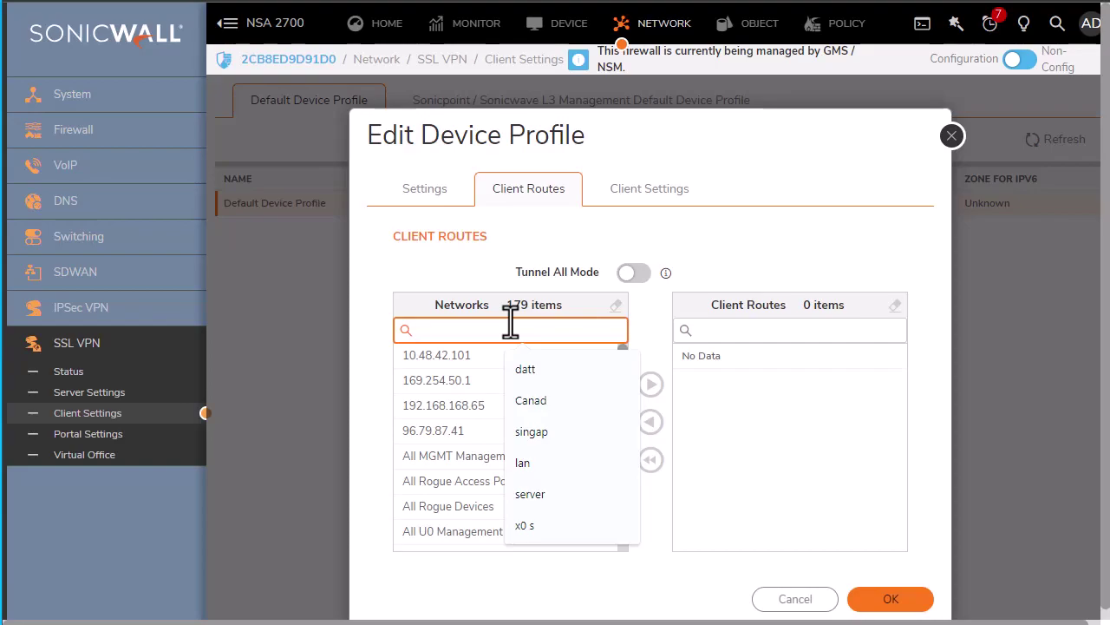
{"action": "type", "text": "x0 subne"}
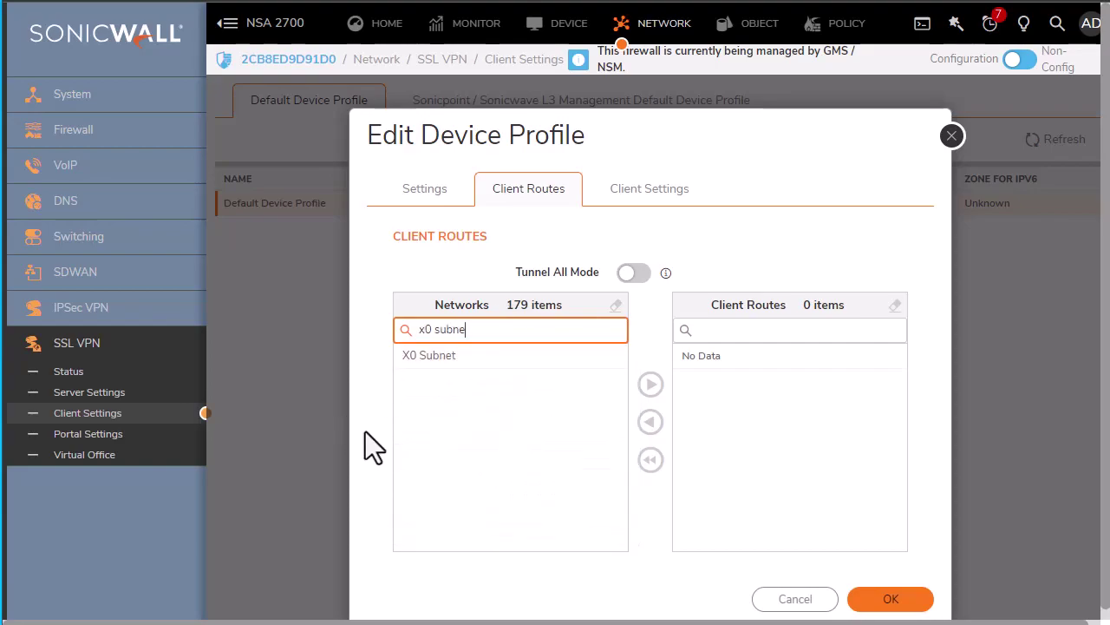
{"action": "left_click", "coordinate": [442, 356]}
{"action": "left_click", "coordinate": [650, 385]}
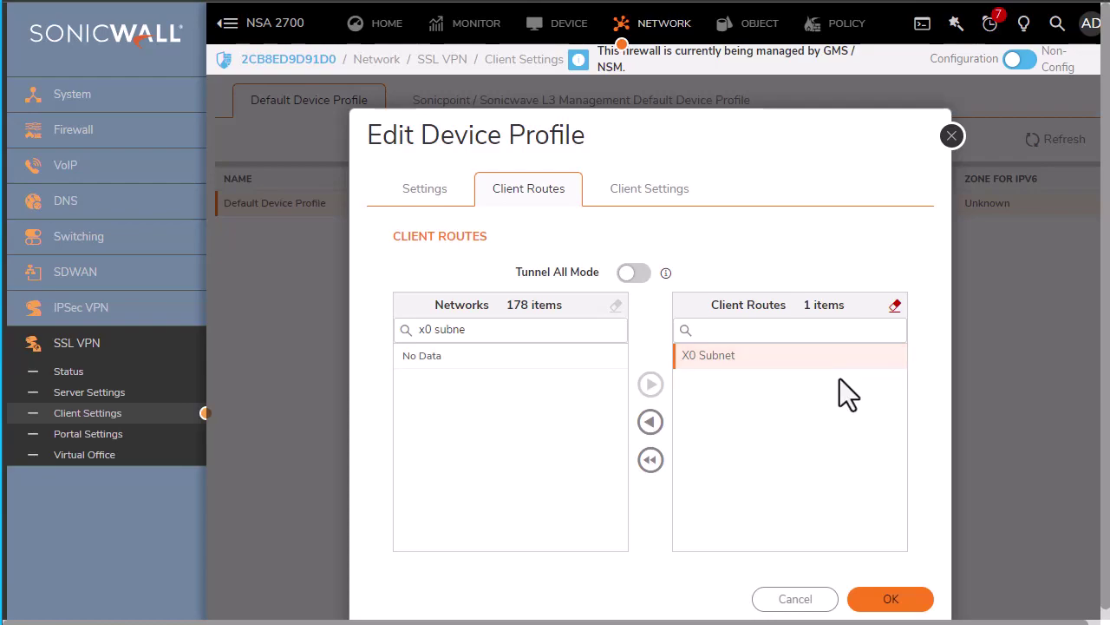
{"action": "left_click", "coordinate": [893, 601]}
{"action": "left_click", "coordinate": [723, 124]}
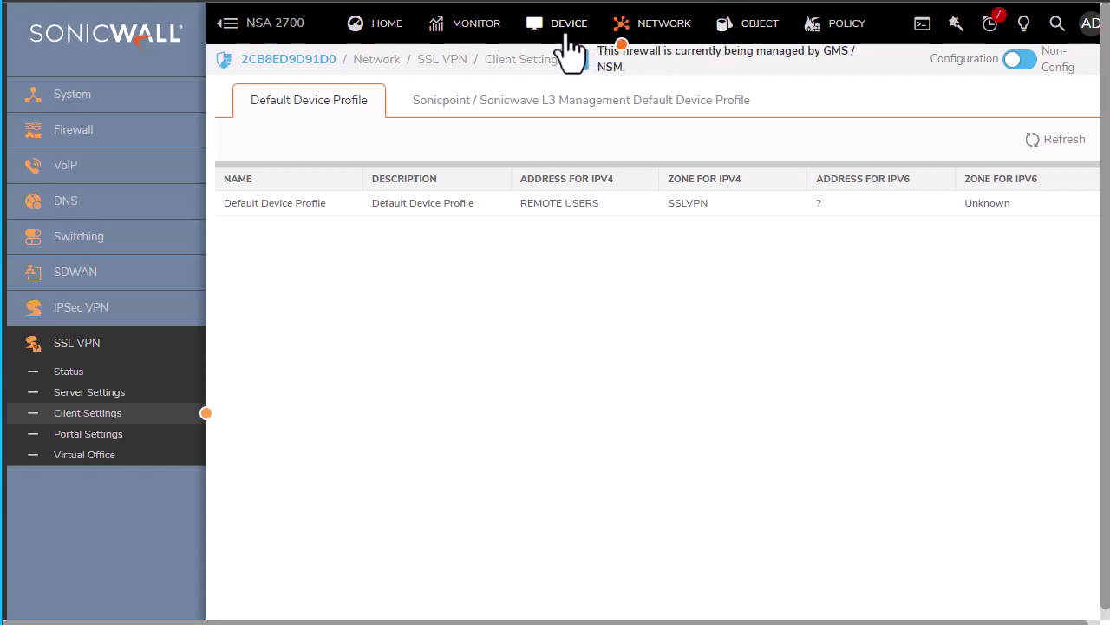
Step: Open the settings of the SSLVPN Services local group for editing
{"action": "left_click", "coordinate": [562, 28]}
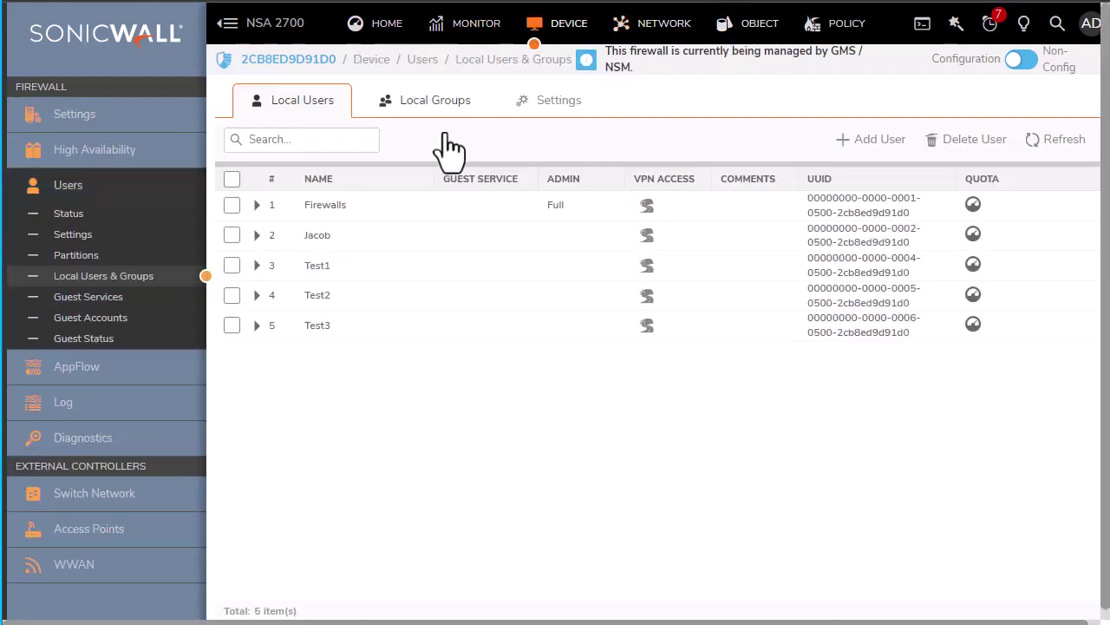
{"action": "left_click", "coordinate": [141, 279]}
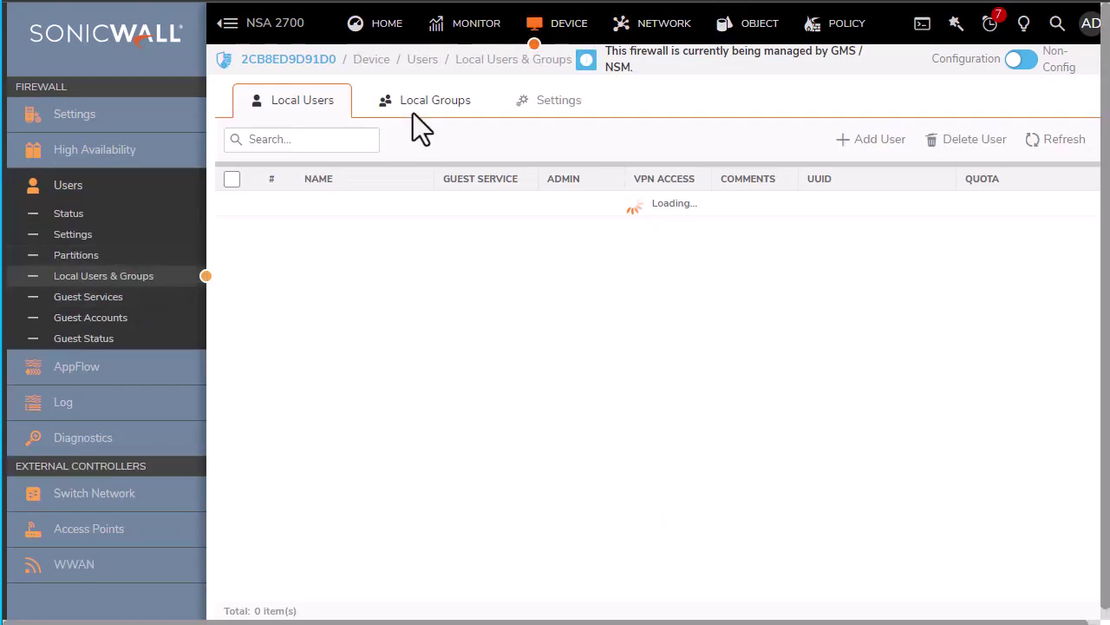
{"action": "left_click", "coordinate": [417, 111]}
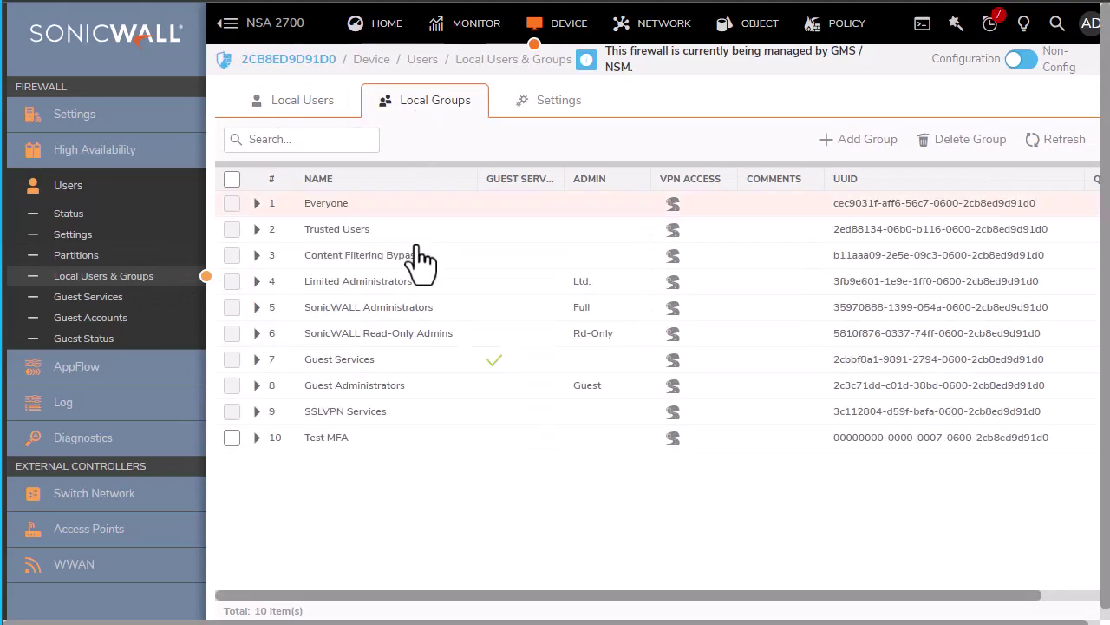
{"action": "left_click", "coordinate": [433, 416]}
{"action": "left_click", "coordinate": [477, 413]}
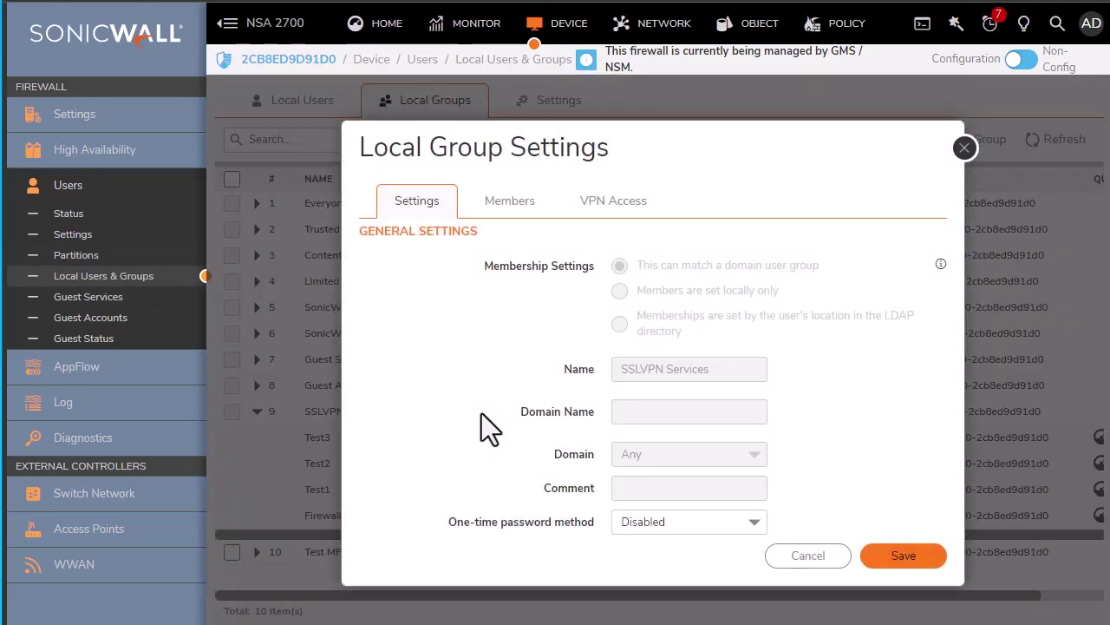
Step: Give the SSLVPN Services group VPN access to X0 Subnet, save it, and expand the group's member list
{"action": "left_click", "coordinate": [603, 201]}
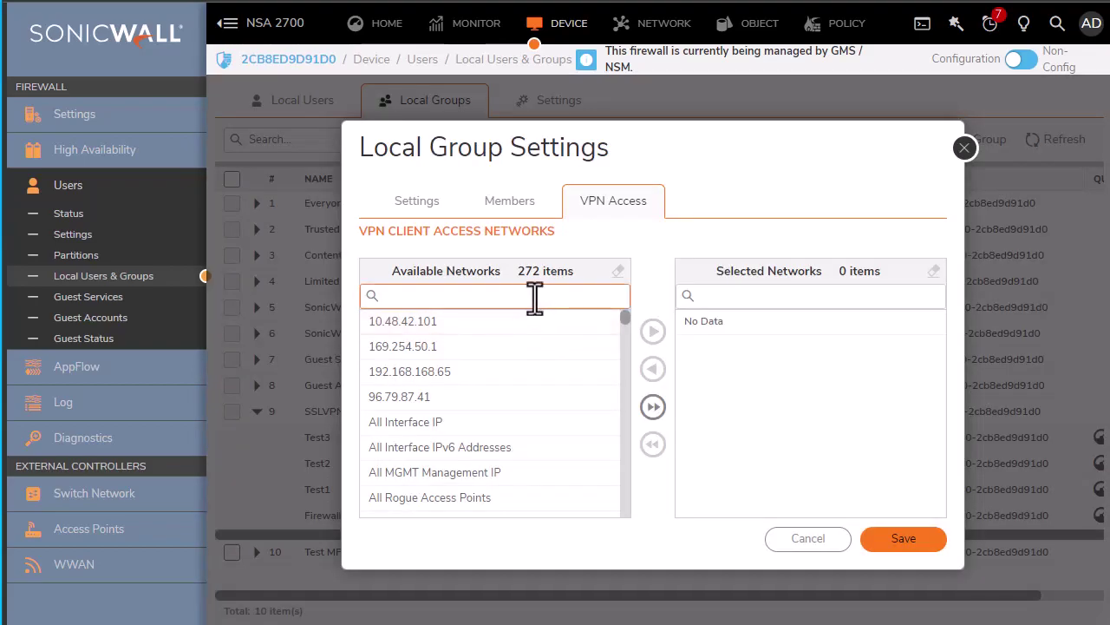
{"action": "left_click", "coordinate": [531, 297]}
{"action": "type", "text": "x0"}
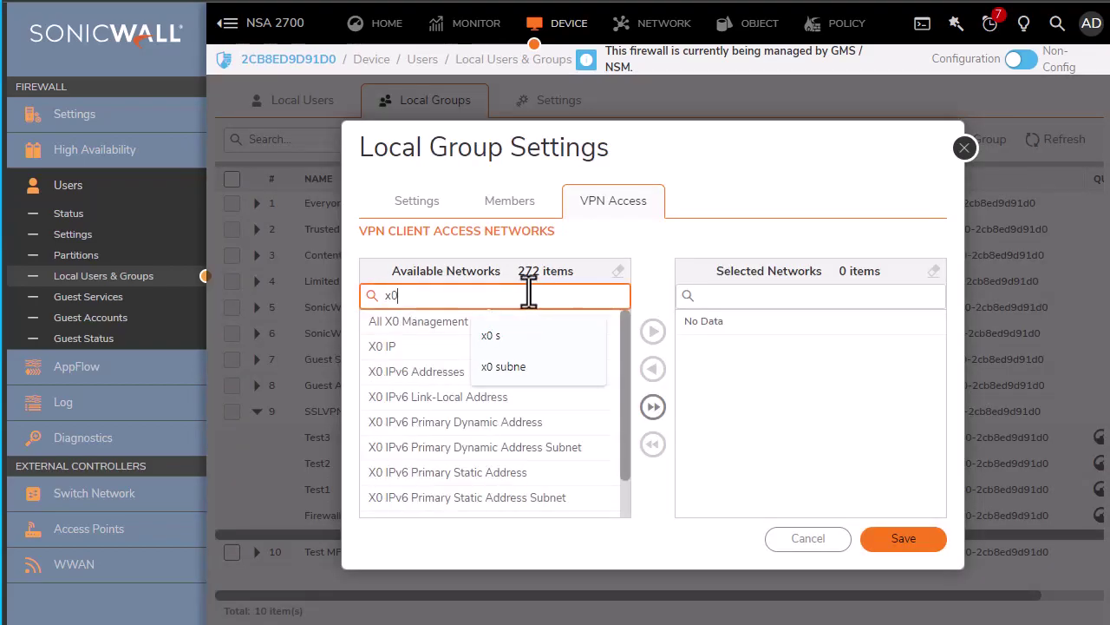
{"action": "type", "text": " sub"}
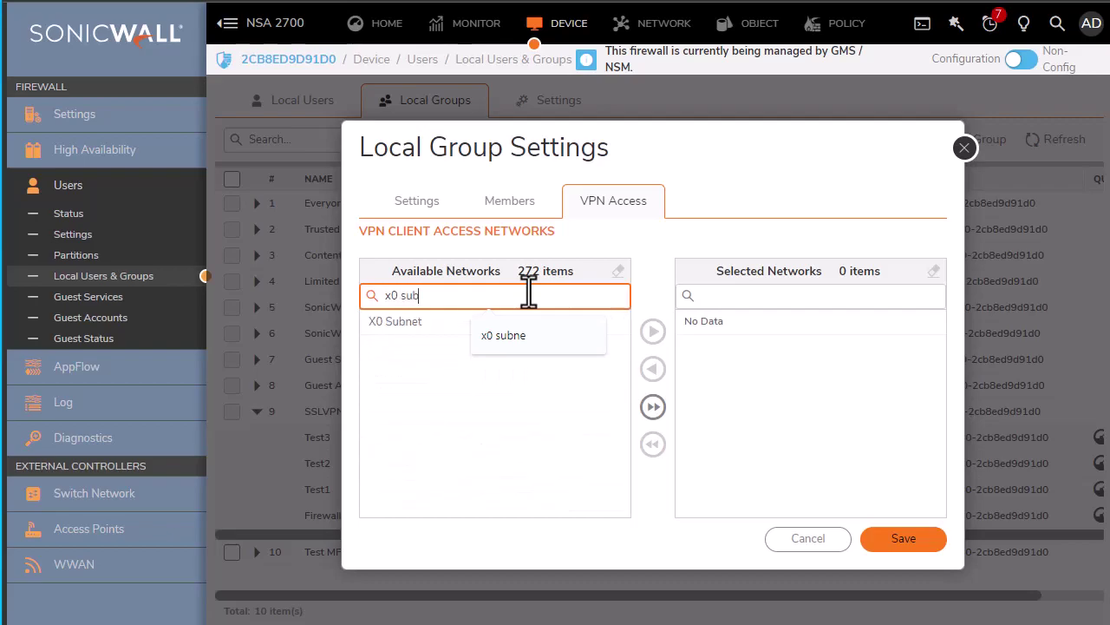
{"action": "left_click", "coordinate": [408, 322]}
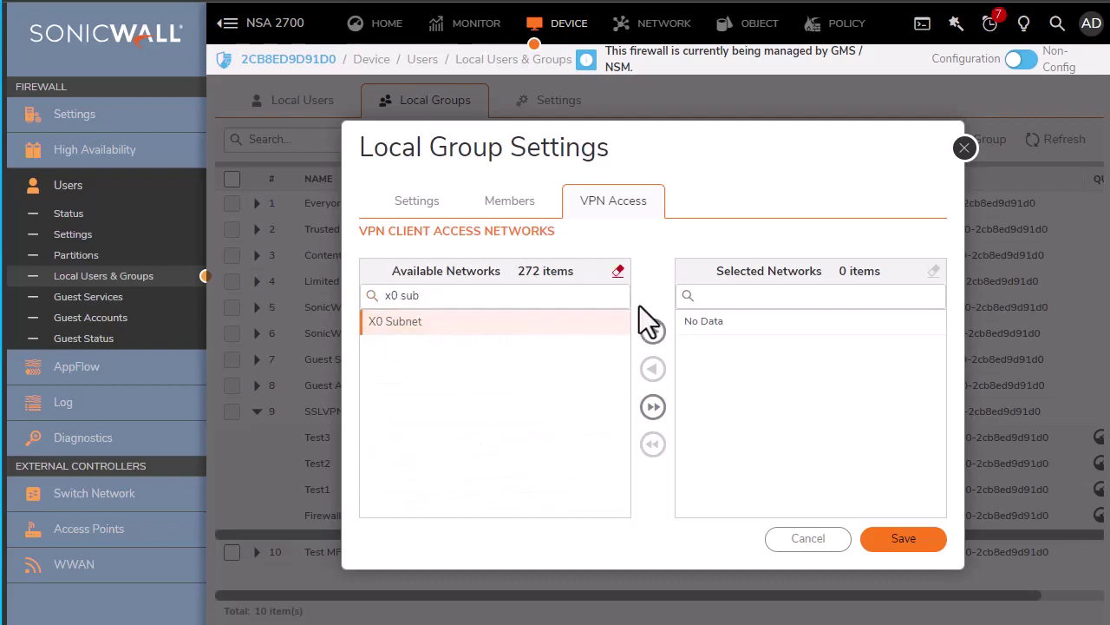
{"action": "left_click", "coordinate": [653, 331]}
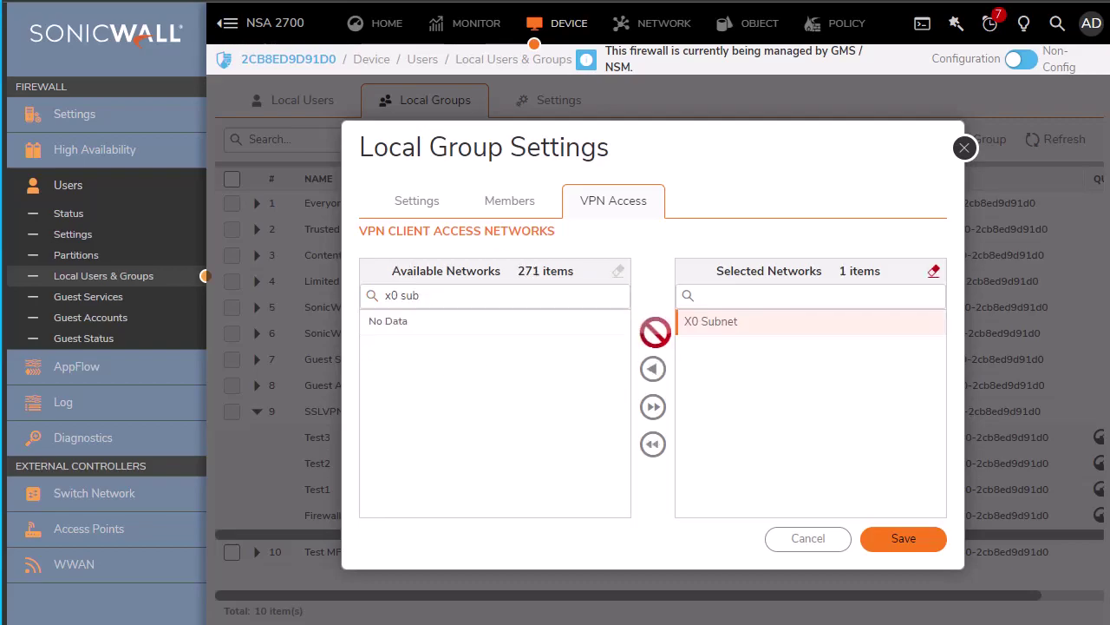
{"action": "left_click", "coordinate": [903, 539]}
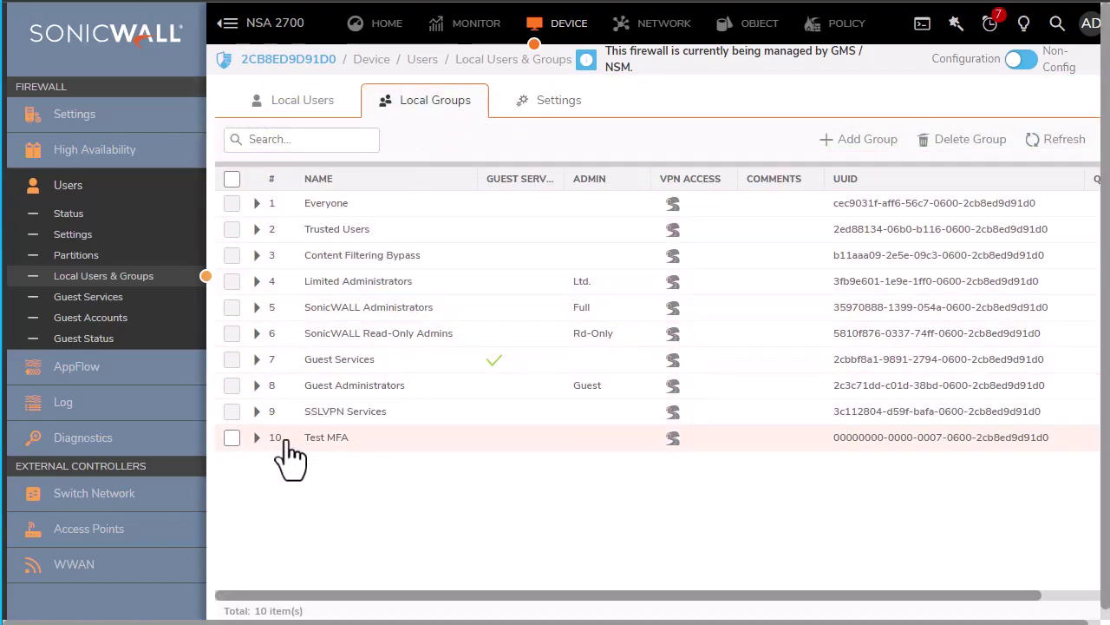
{"action": "left_click", "coordinate": [258, 413]}
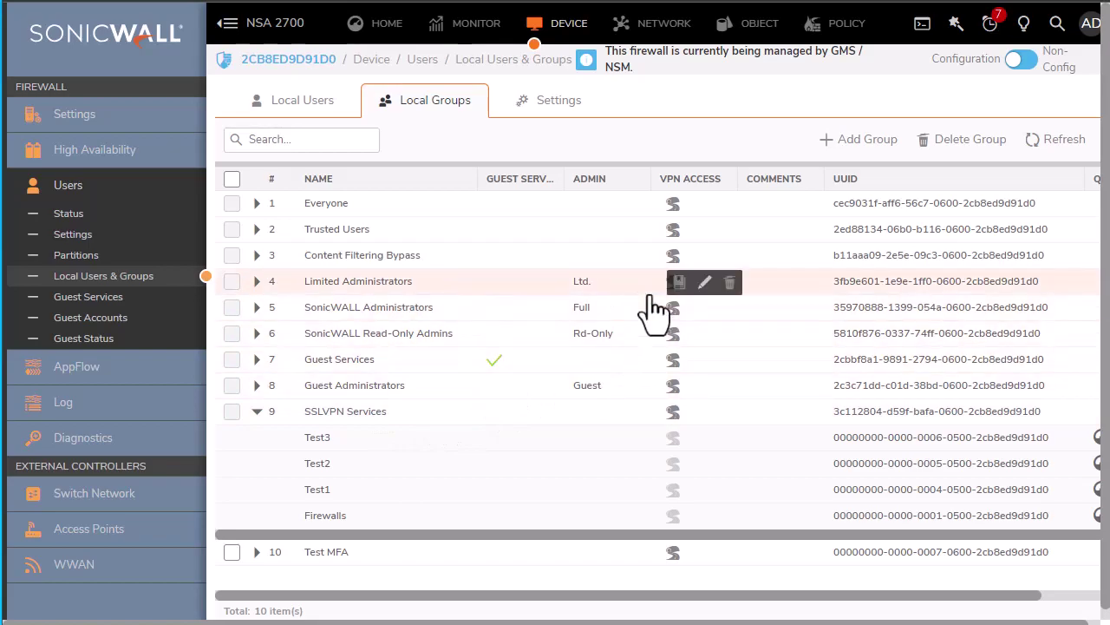
Step: Filter the policy access rules to those from the SSLVPN zone to the LAN zone
{"action": "left_click", "coordinate": [854, 34]}
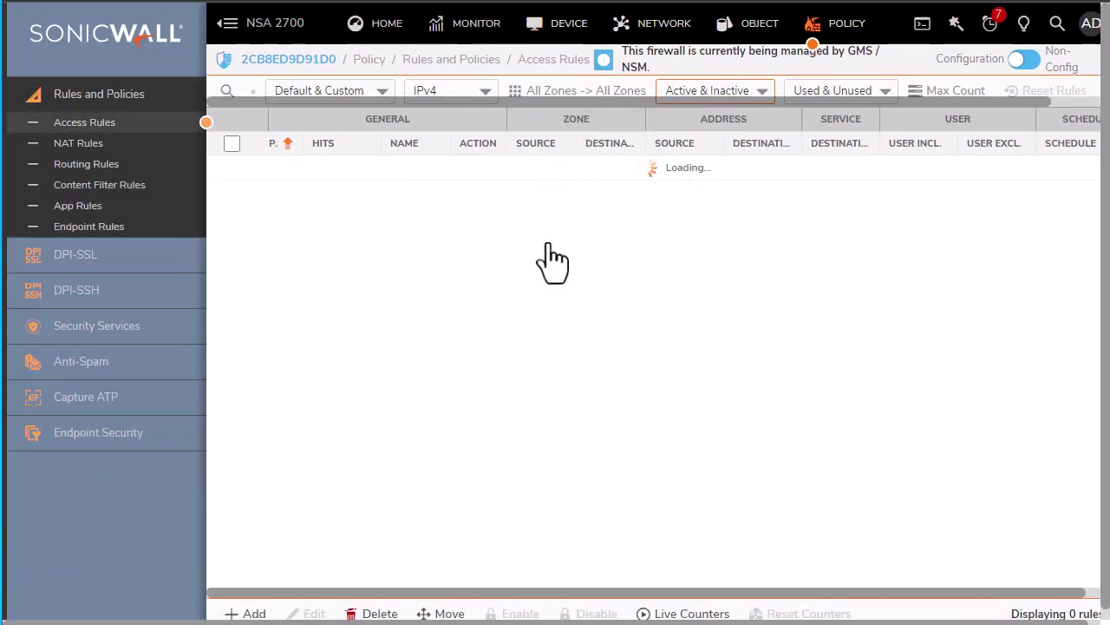
{"action": "left_click", "coordinate": [529, 93]}
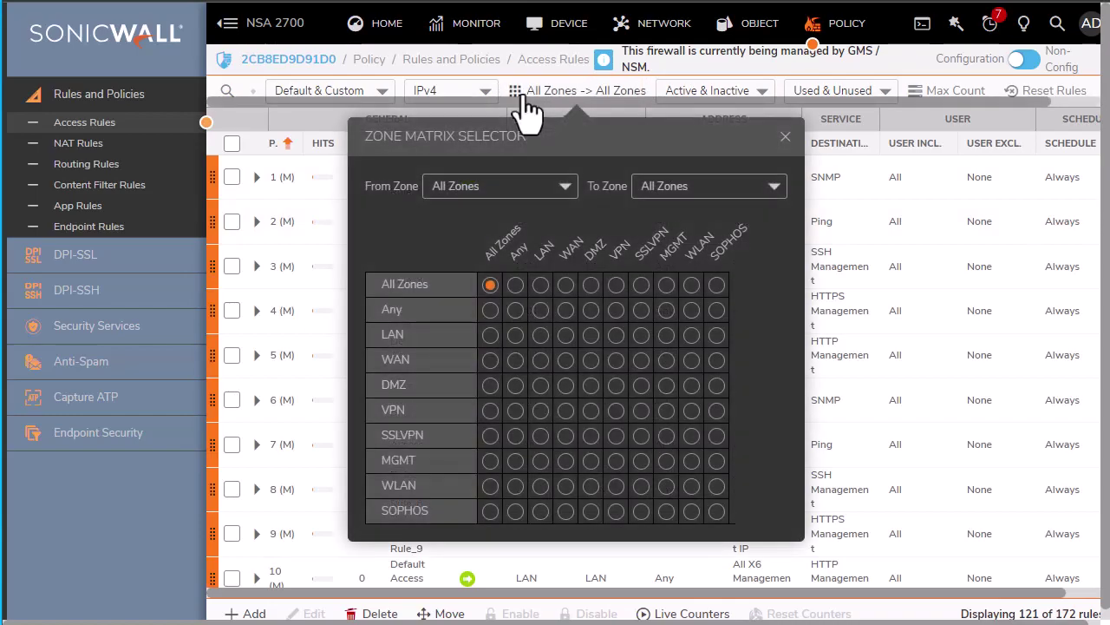
{"action": "left_click", "coordinate": [541, 436]}
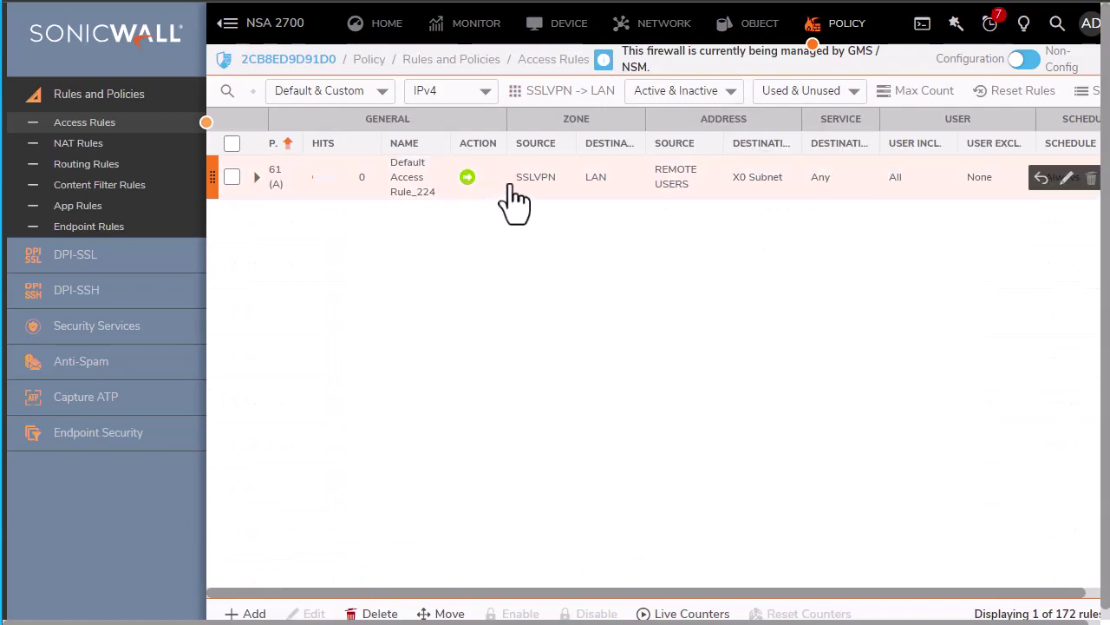
{"action": "mouse_move", "coordinate": [409, 186]}
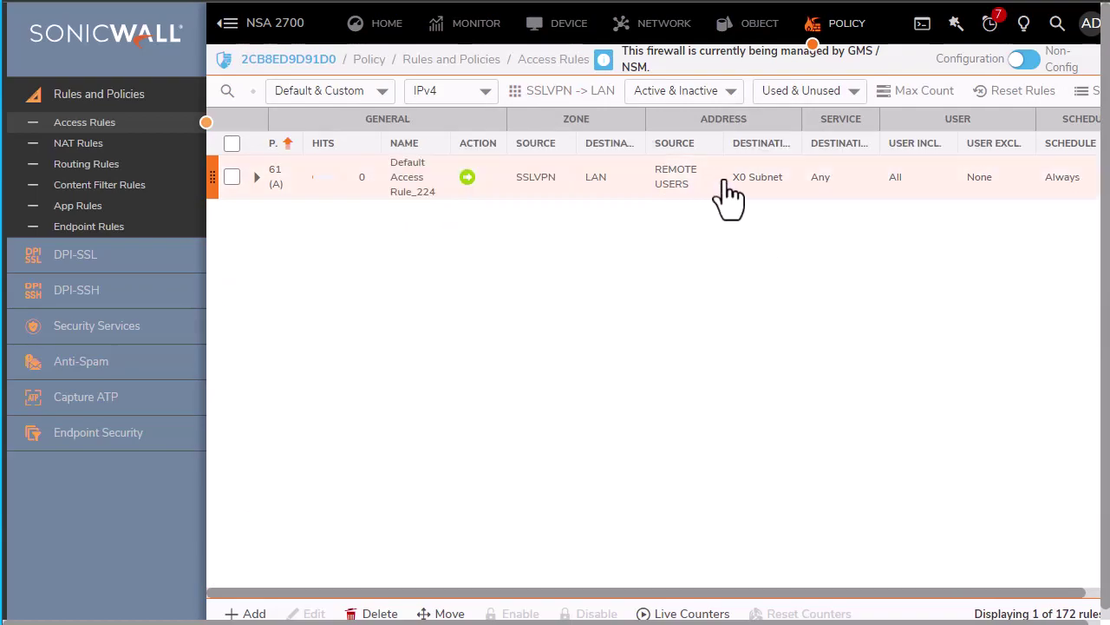
{"action": "mouse_move", "coordinate": [739, 185]}
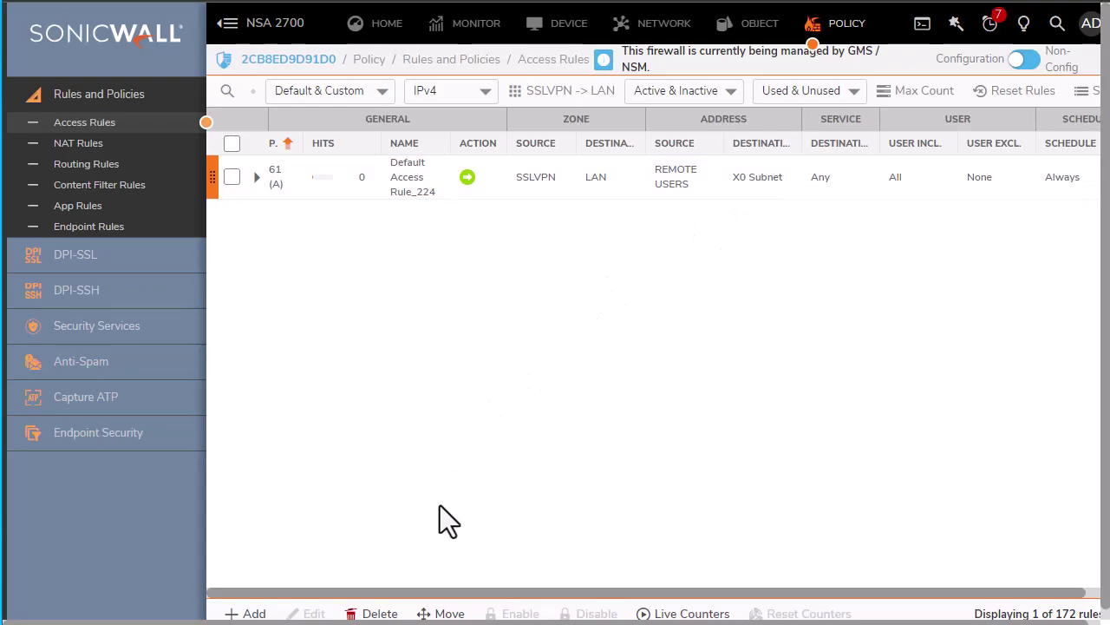
Step: Start a new SSLVPN to LAN access rule named "No access to this server" with the action Deny
{"action": "left_click", "coordinate": [252, 613]}
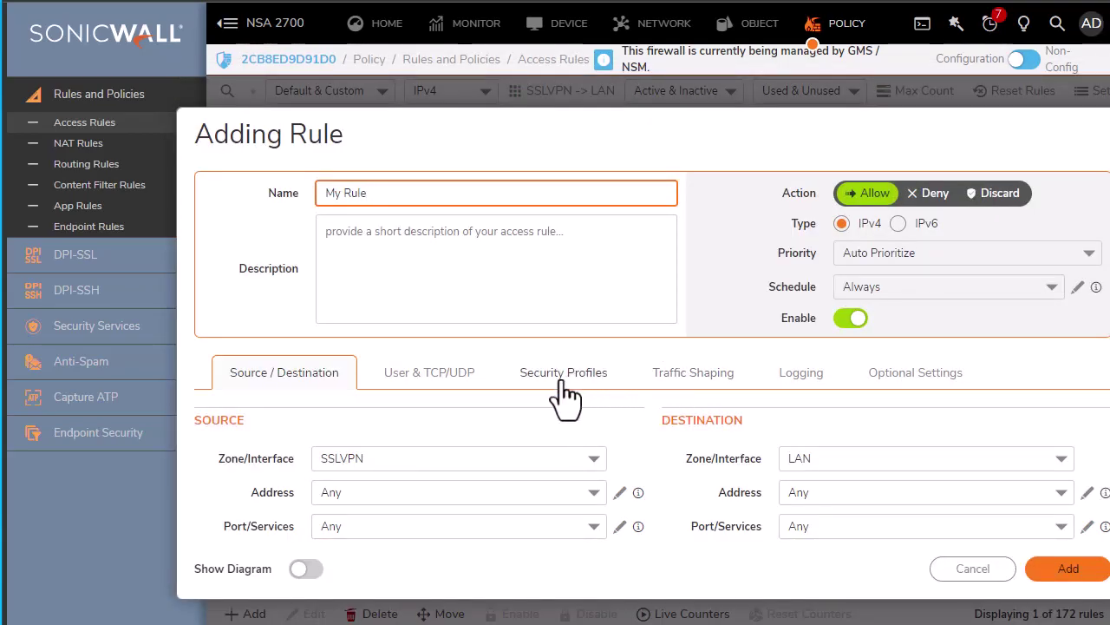
{"action": "left_click_drag", "start_coordinate": [383, 195], "coordinate": [218, 211]}
{"action": "key", "text": "BackSpace"}
{"action": "type", "text": "0"}
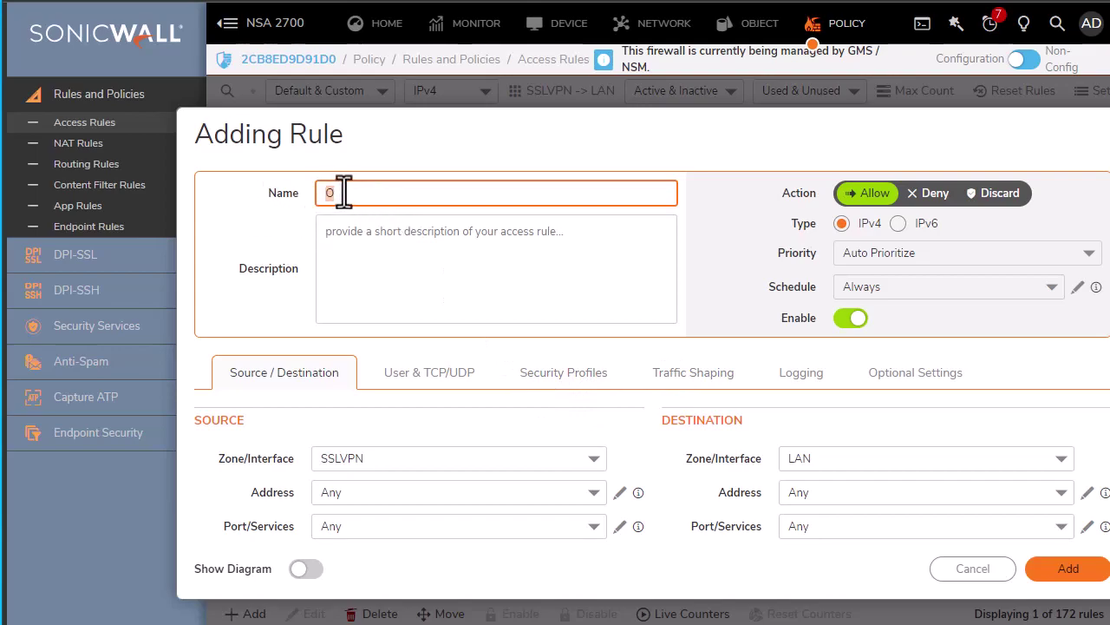
{"action": "key", "text": "BackSpace"}
{"action": "type", "text": "No access to this server"}
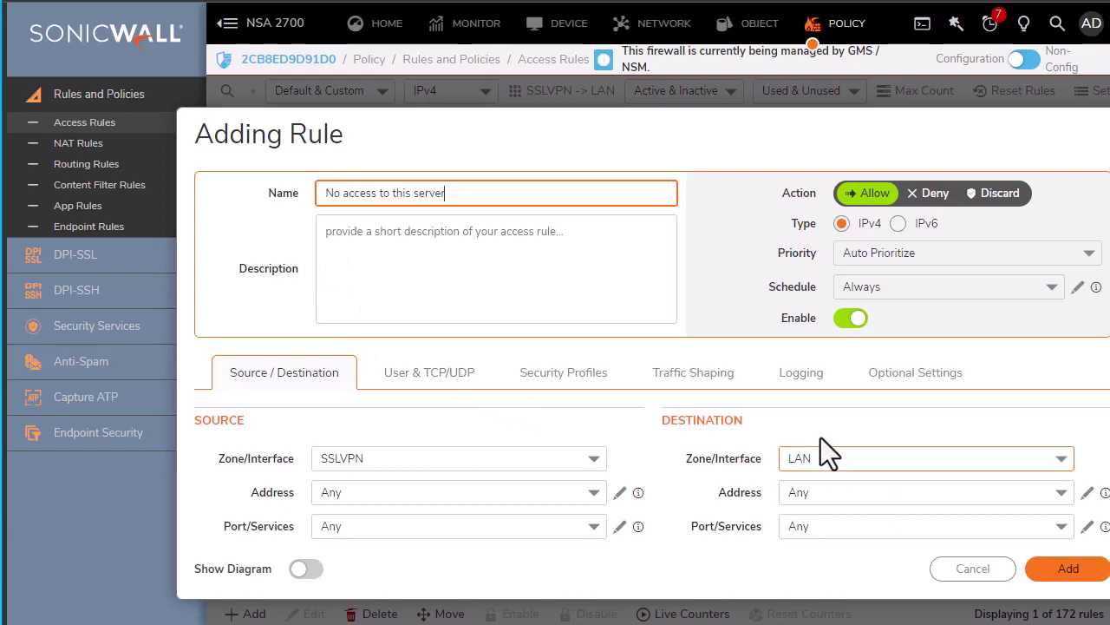
{"action": "left_click", "coordinate": [933, 203]}
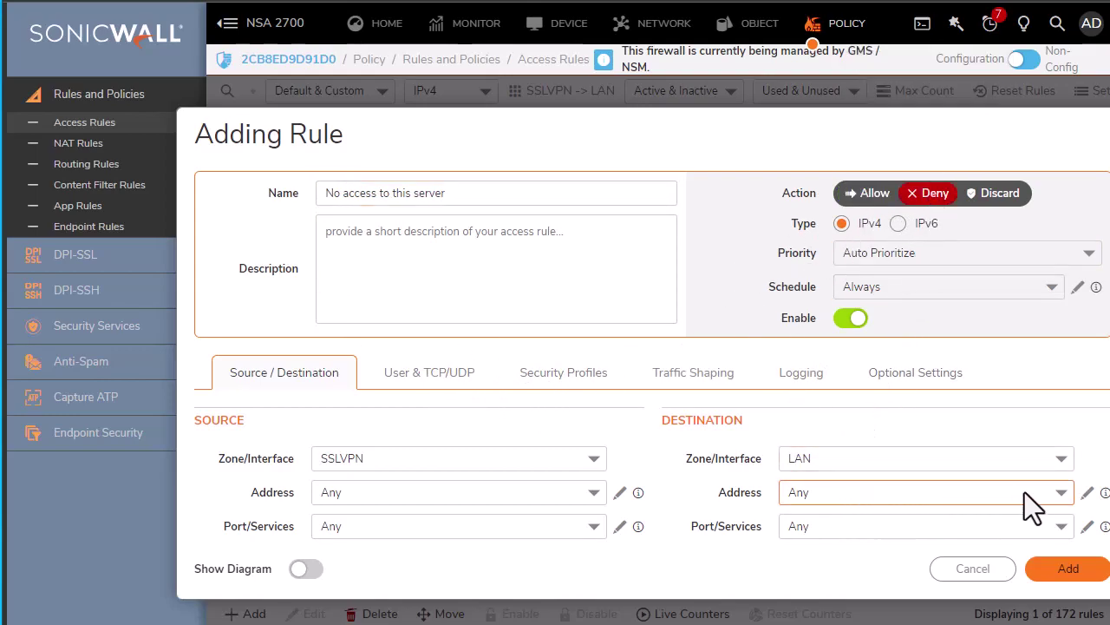
Step: Create a LAN host address object named "No access server" with IP 192.168.168.10 as the rule's destination address
{"action": "left_click", "coordinate": [1088, 492]}
{"action": "left_click", "coordinate": [1010, 526]}
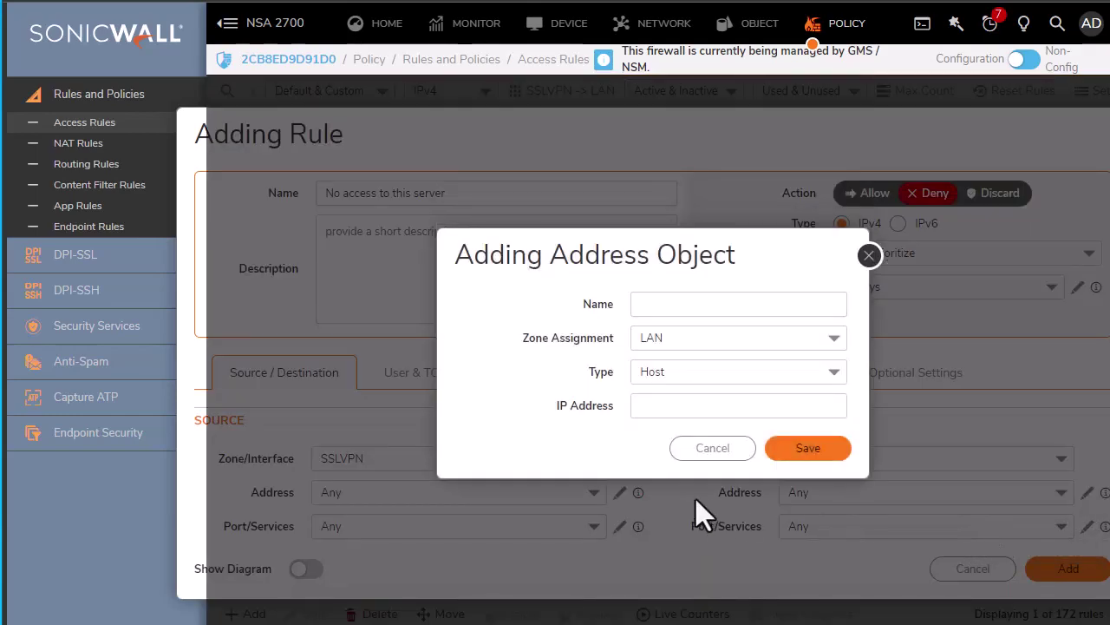
{"action": "left_click", "coordinate": [667, 297]}
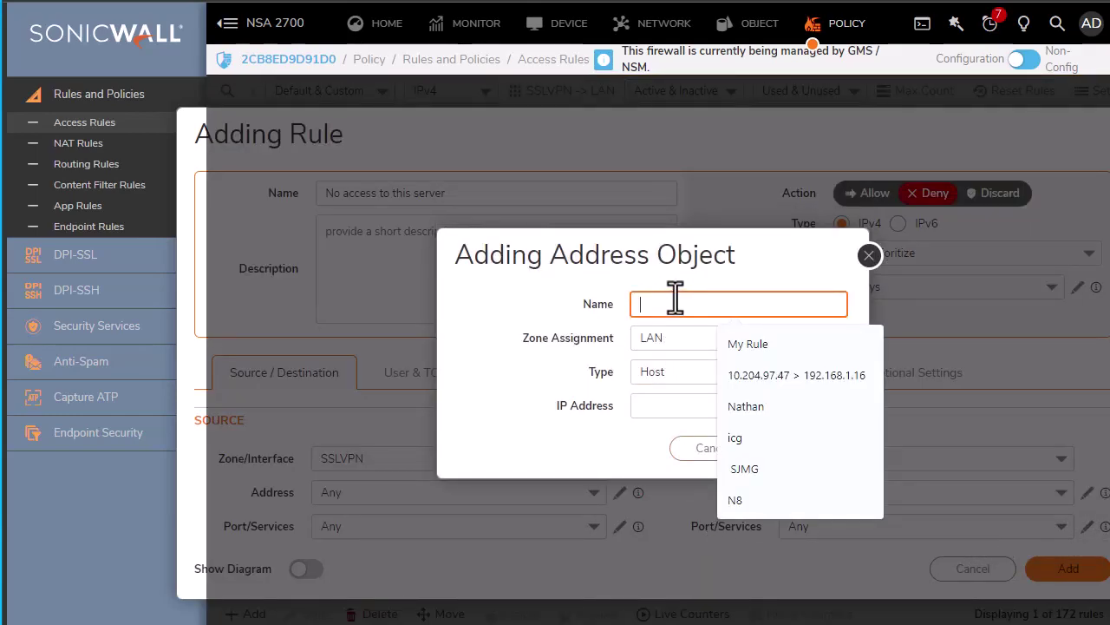
{"action": "type", "text": "No access server"}
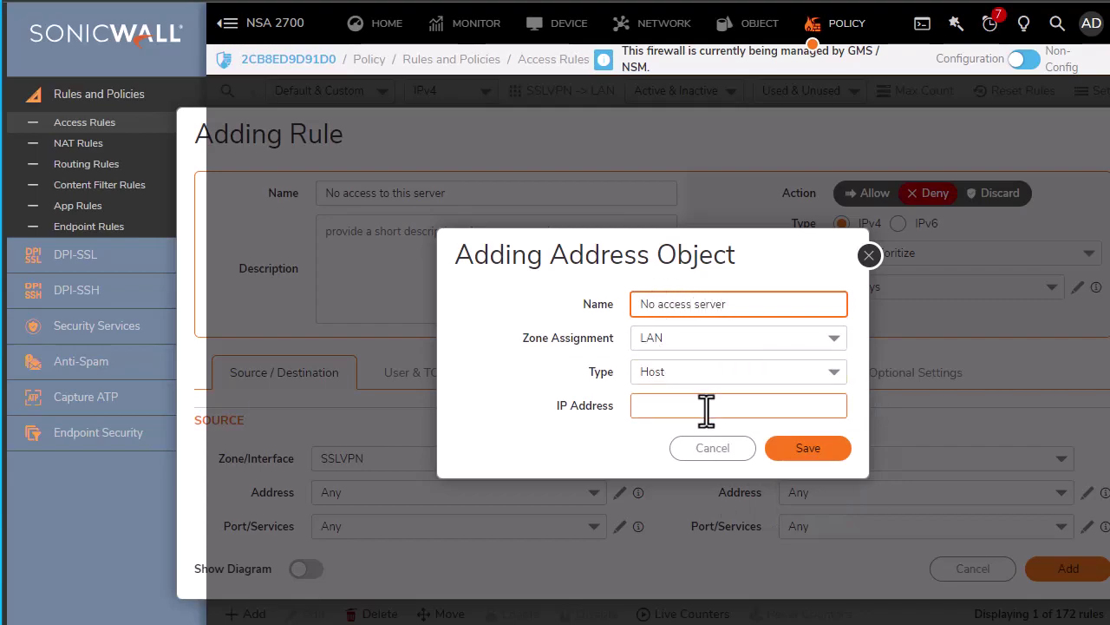
{"action": "left_click", "coordinate": [716, 408]}
{"action": "type", "text": "192.168.168.10"}
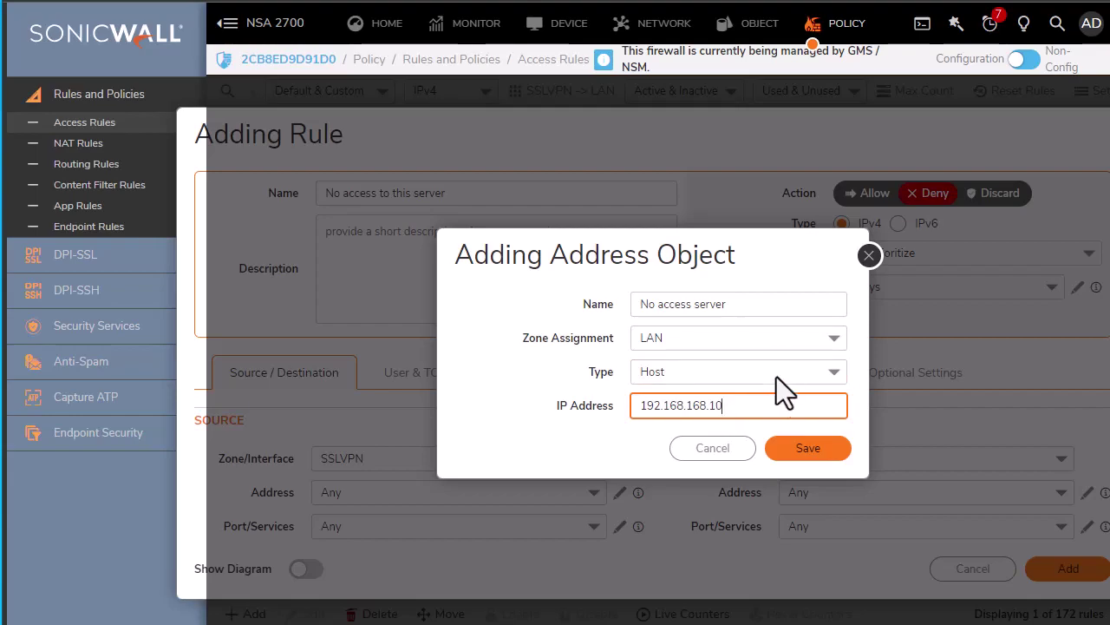
{"action": "left_click", "coordinate": [798, 446]}
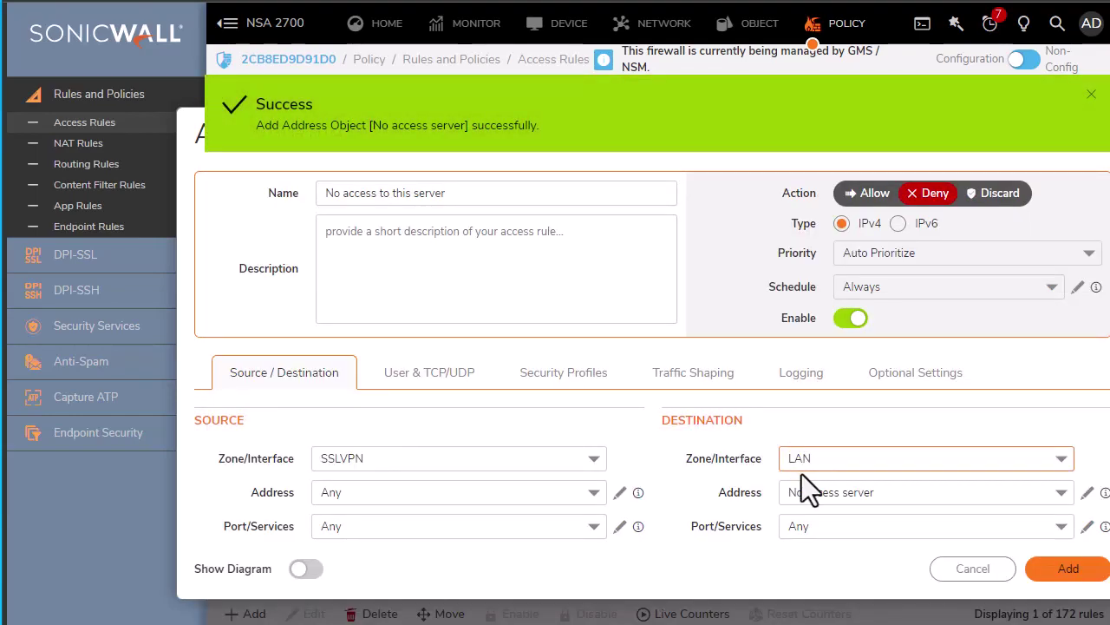
Step: Add the deny rule to the list and move it above the X0 Subnet allow rule, to priority 61
{"action": "left_click", "coordinate": [1065, 571]}
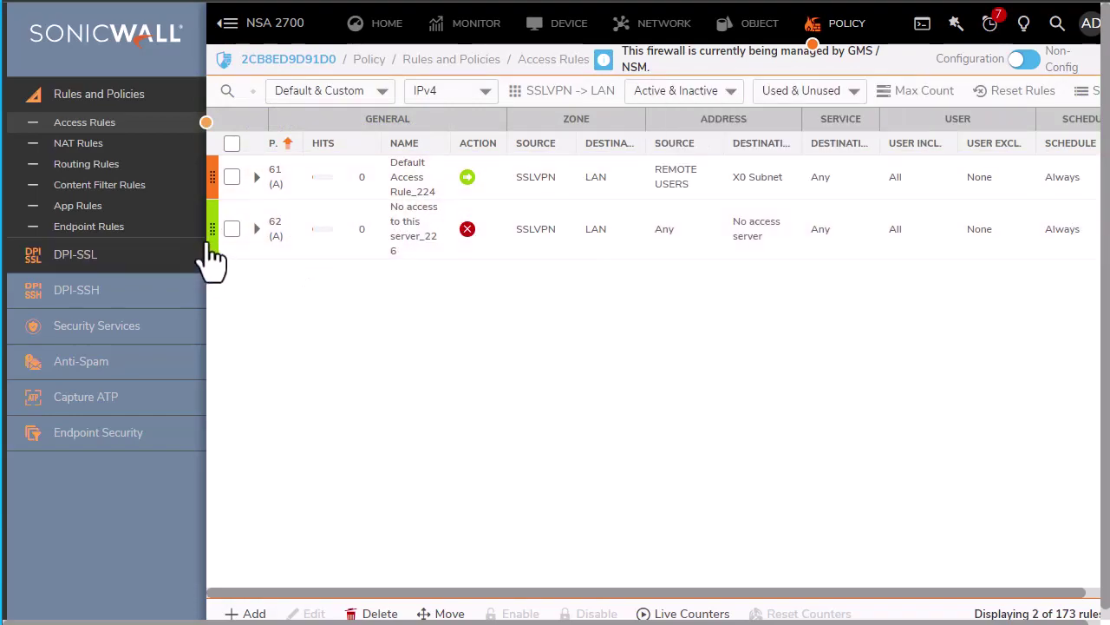
{"action": "left_click_drag", "start_coordinate": [209, 232], "coordinate": [208, 189]}
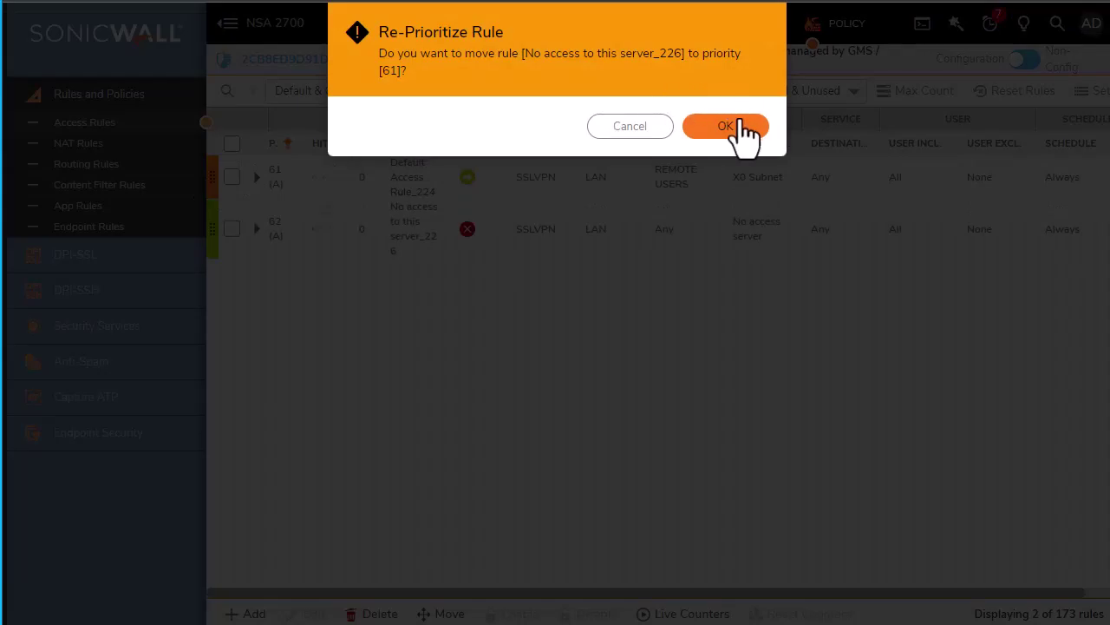
{"action": "left_click", "coordinate": [742, 125]}
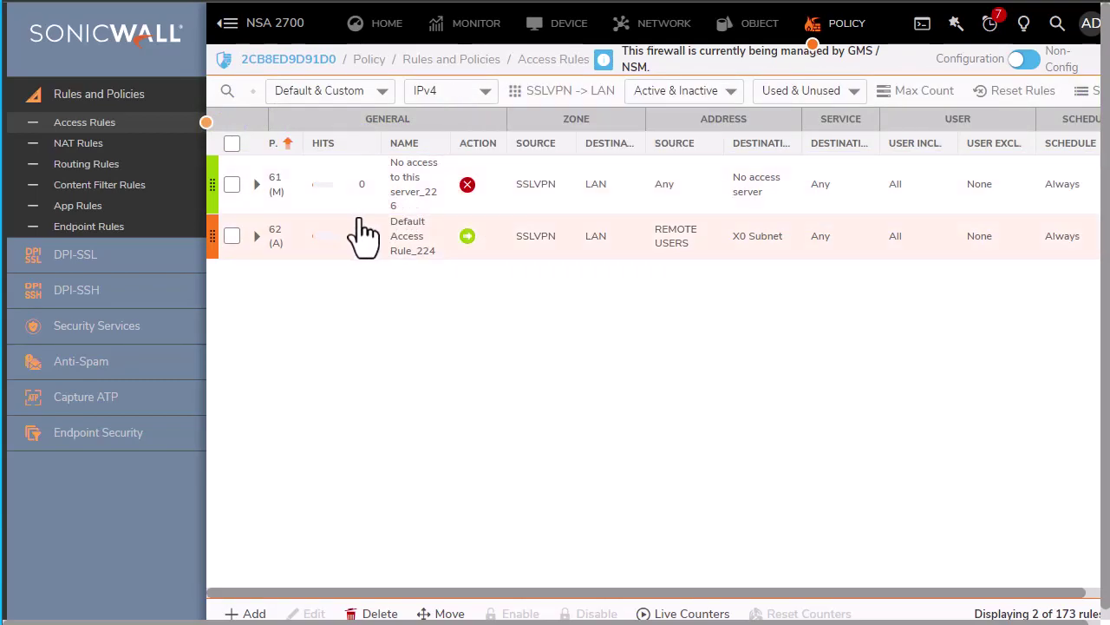
{"action": "mouse_move", "coordinate": [752, 195]}
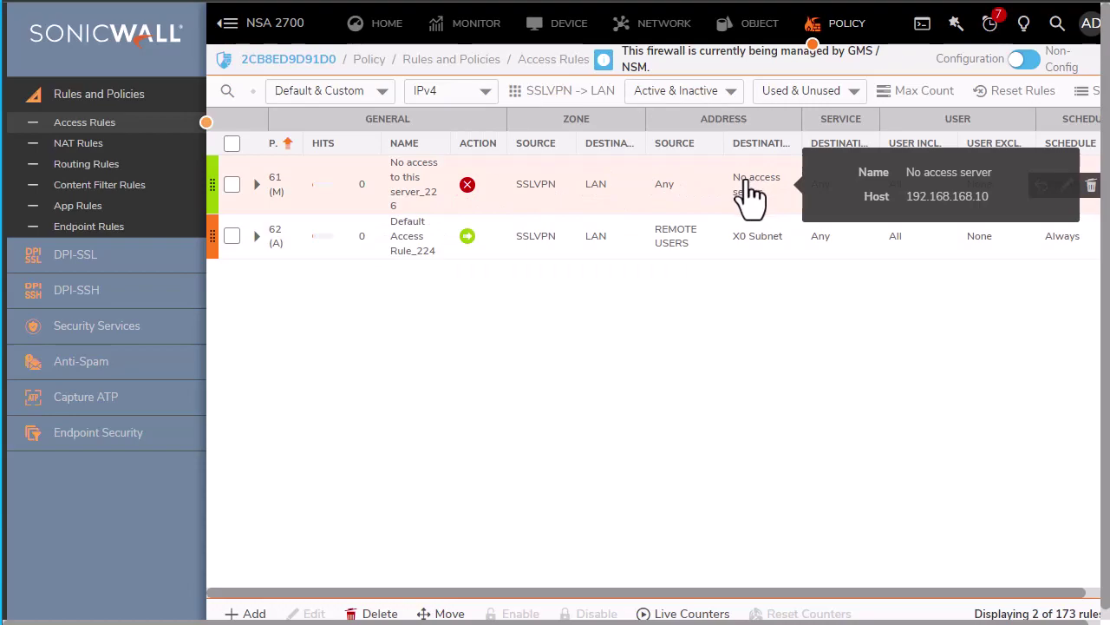